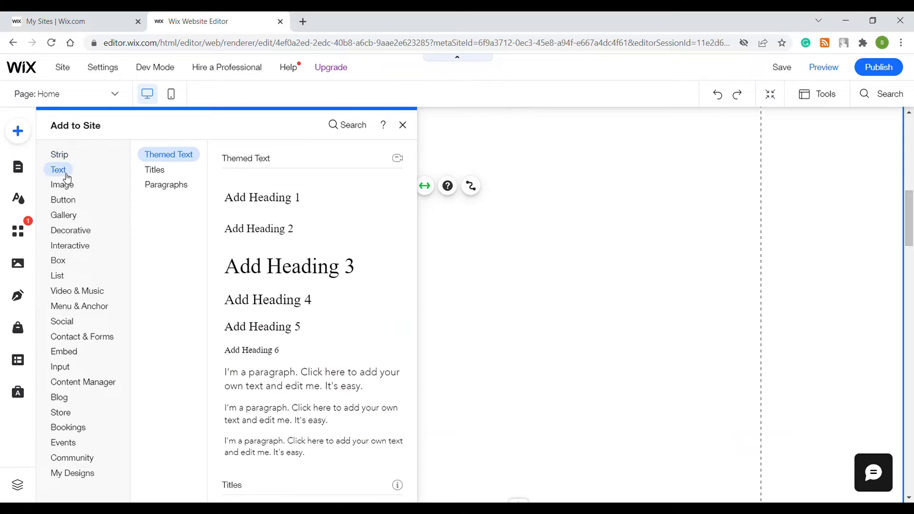
# Add a Heading 3 text element to the empty strip and set its text color to white (#FFFFFF)
pyautogui.moveTo(288, 271); pyautogui.dragTo(366, 278)
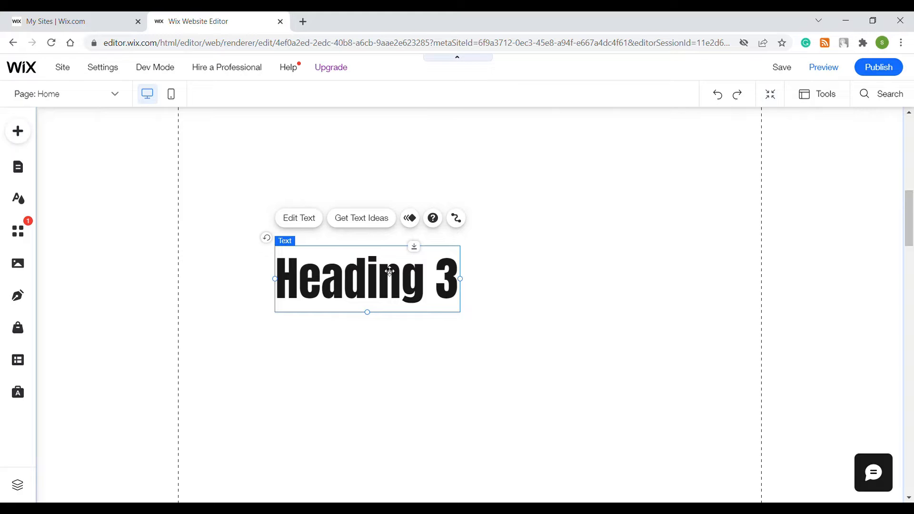
pyautogui.doubleClick(354, 261)
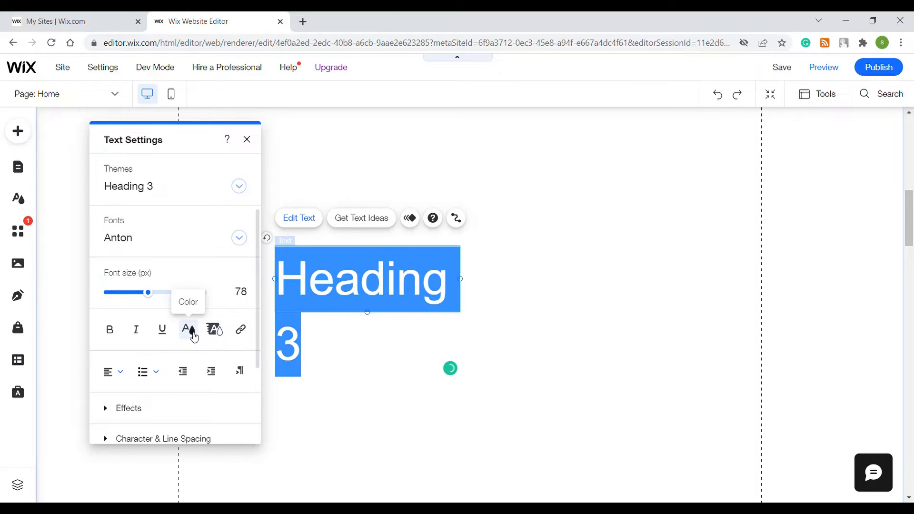
pyautogui.click(195, 338)
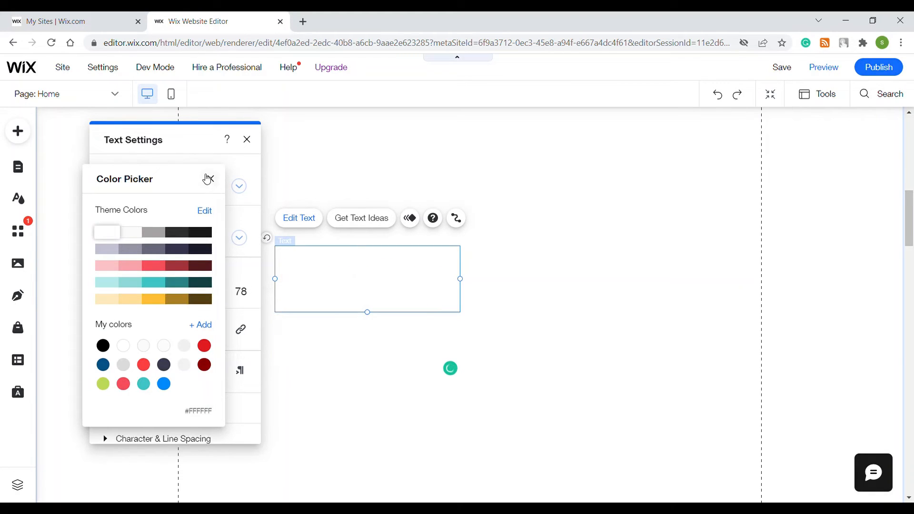
pyautogui.click(247, 139)
pyautogui.click(247, 140)
pyautogui.click(543, 235)
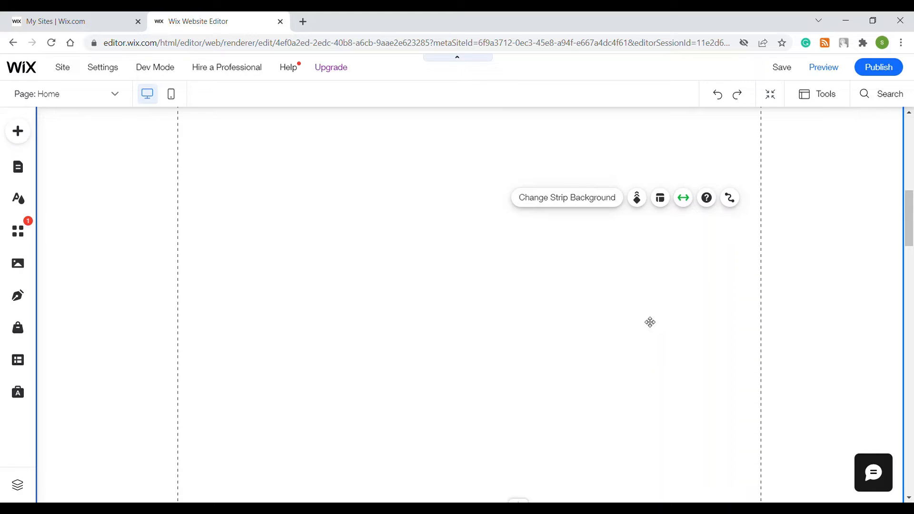
# Move the white heading to around the center of the strip
pyautogui.click(320, 297)
pyautogui.moveTo(320, 295); pyautogui.dragTo(412, 303)
pyautogui.click(283, 345)
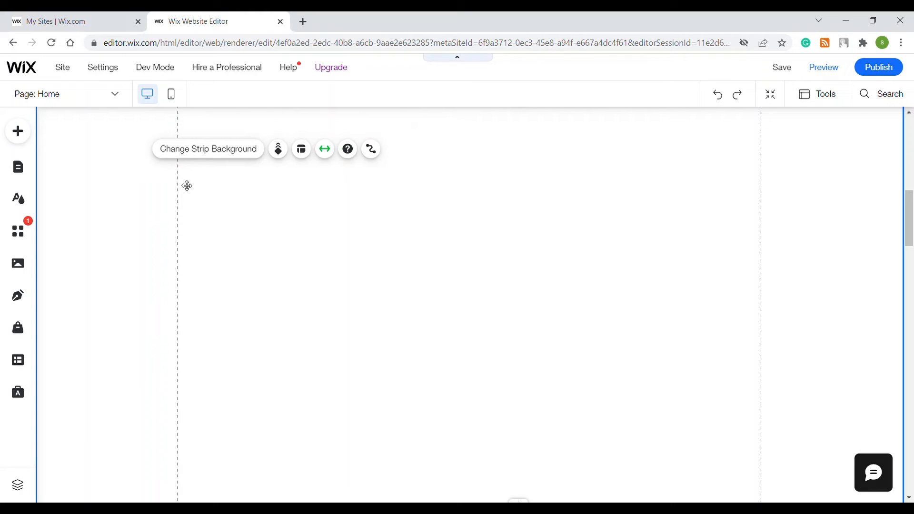
# Look at the color options for the strip's background without changing them
pyautogui.click(220, 151)
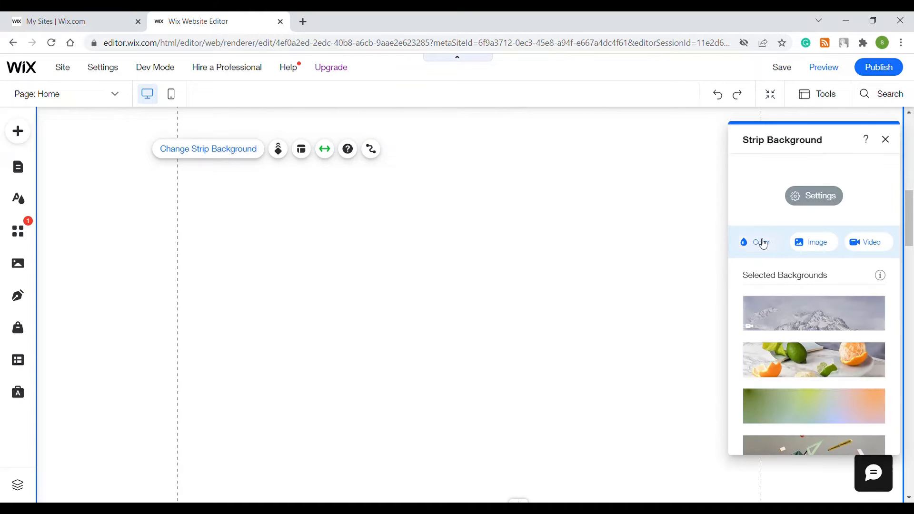
pyautogui.click(760, 243)
pyautogui.click(892, 226)
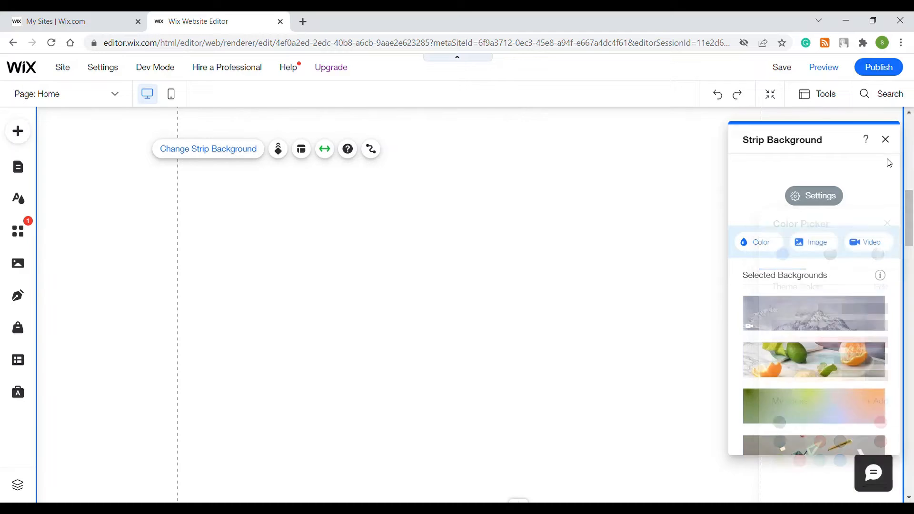
pyautogui.click(885, 139)
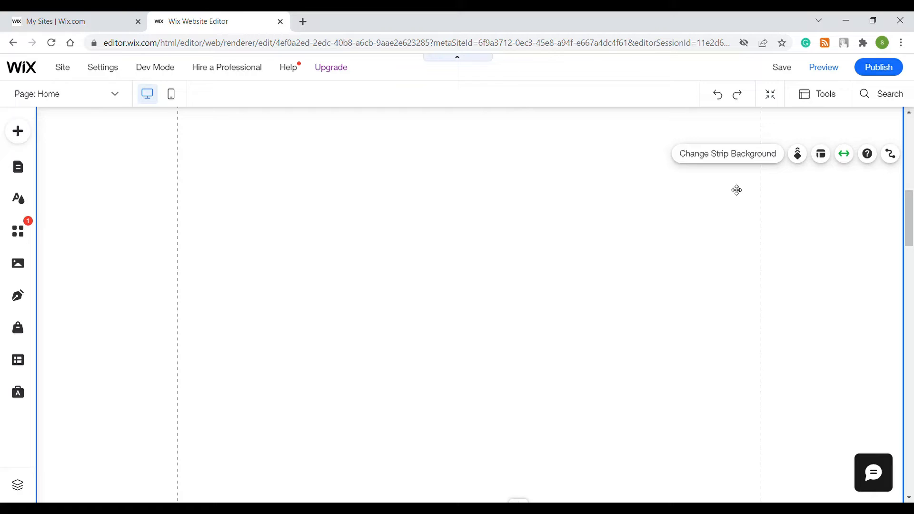
# Move the white heading so that it straddles the strip's right-hand gridline
pyautogui.click(418, 306)
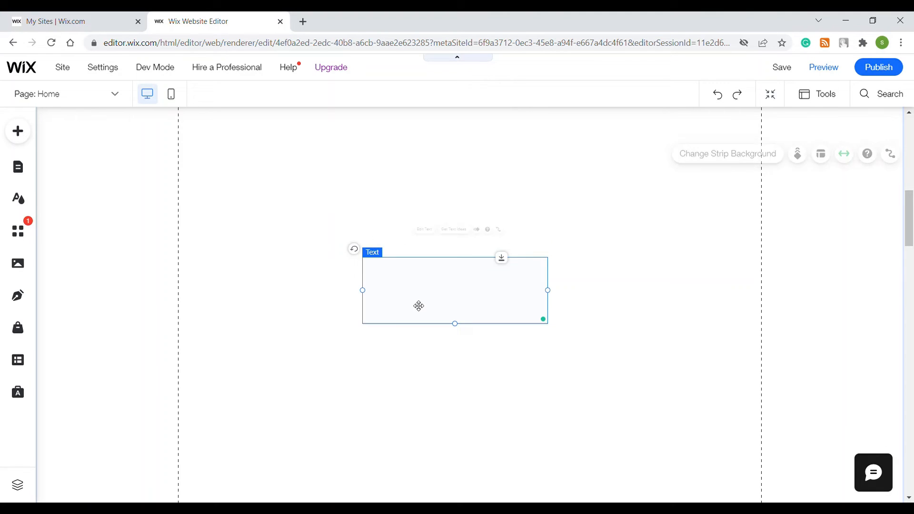
pyautogui.click(221, 329)
pyautogui.click(451, 298)
pyautogui.moveTo(451, 298); pyautogui.dragTo(704, 293)
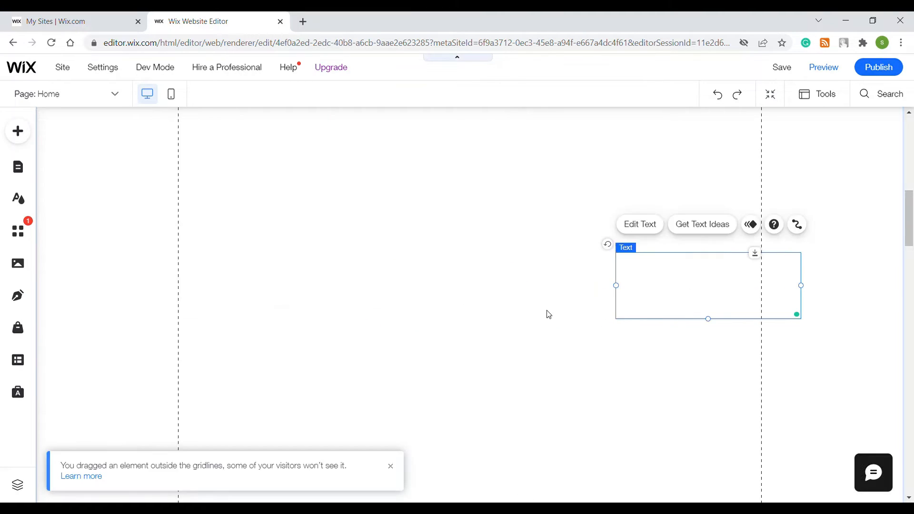
pyautogui.click(548, 314)
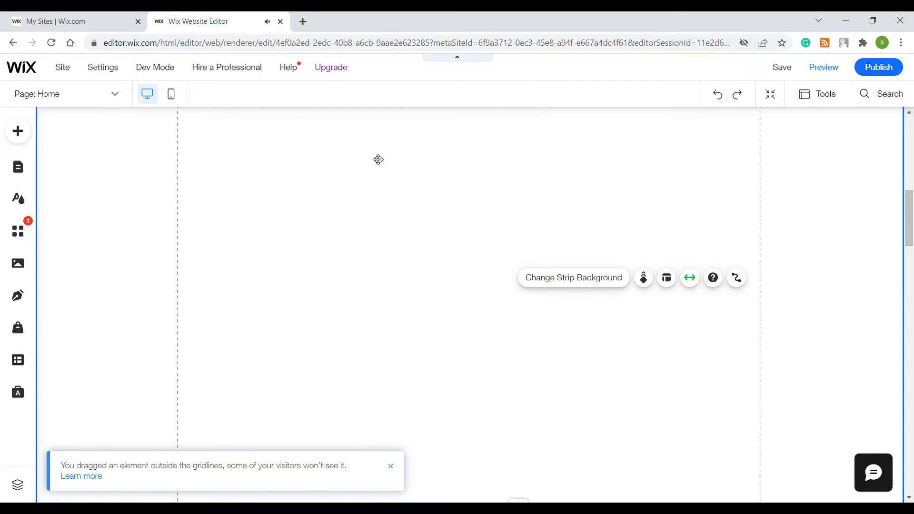
# Display the Layers list and place it fully within view over the page
pyautogui.click(819, 101)
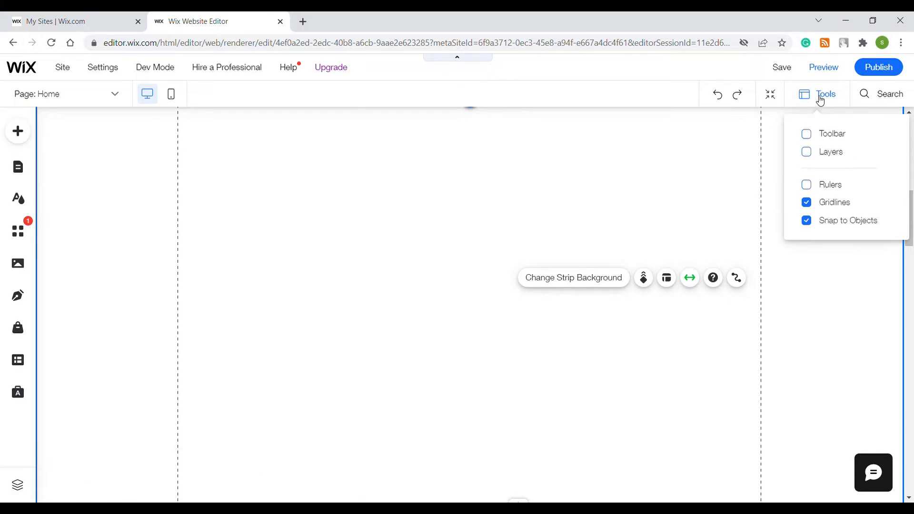
pyautogui.click(810, 158)
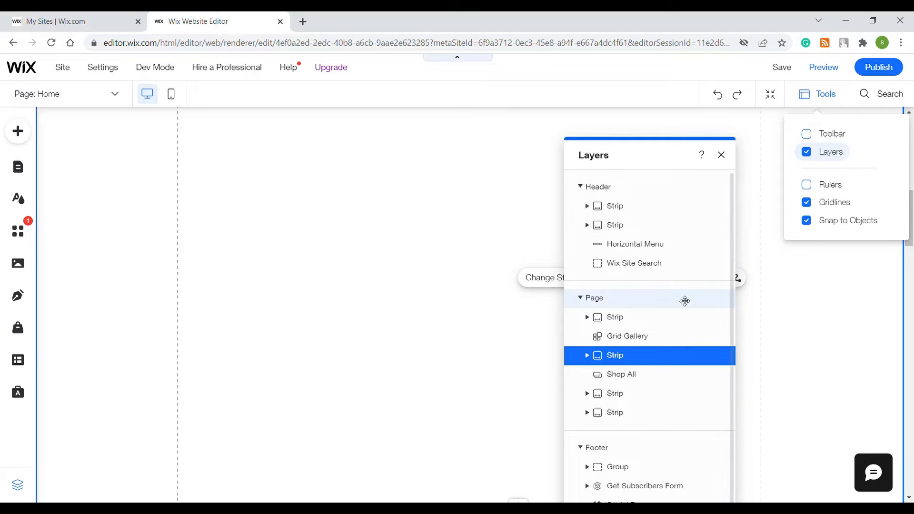
pyautogui.moveTo(646, 153); pyautogui.dragTo(654, 131)
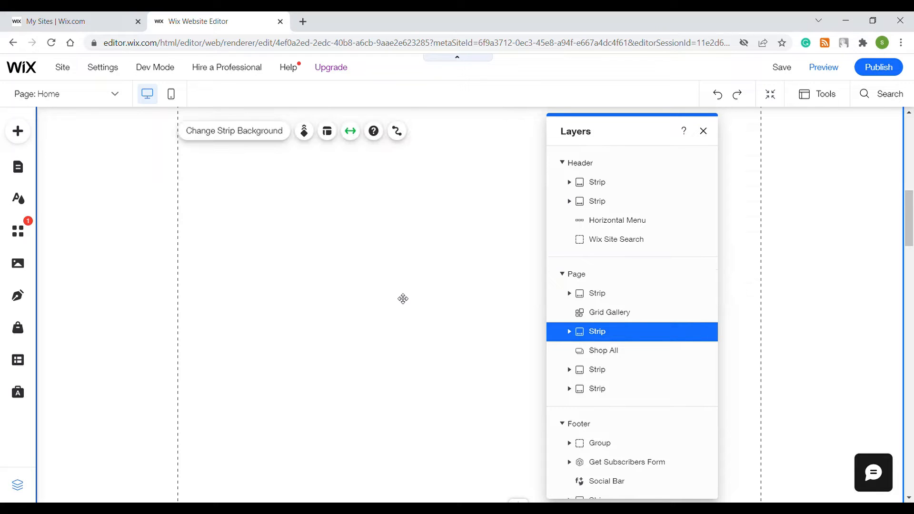
# Expand the strip and its Column 1 in the layer hierarchy and select the hidden Heading 3 text
pyautogui.click(641, 340)
pyautogui.scroll(-1, 426, 347)
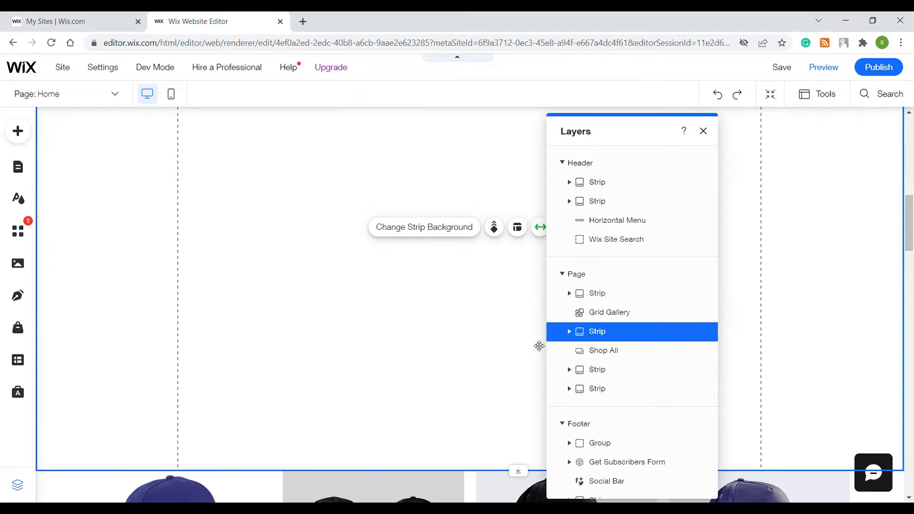
pyautogui.scroll(1, 904, 224)
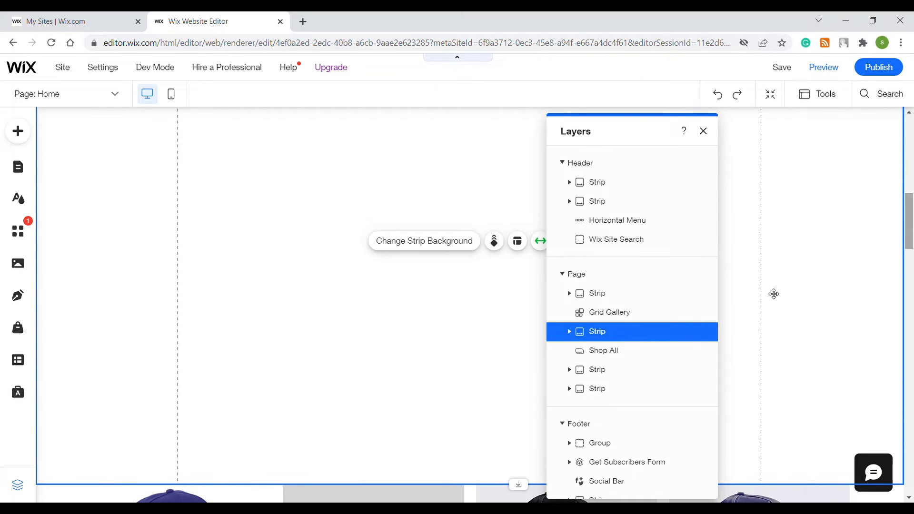
pyautogui.click(569, 332)
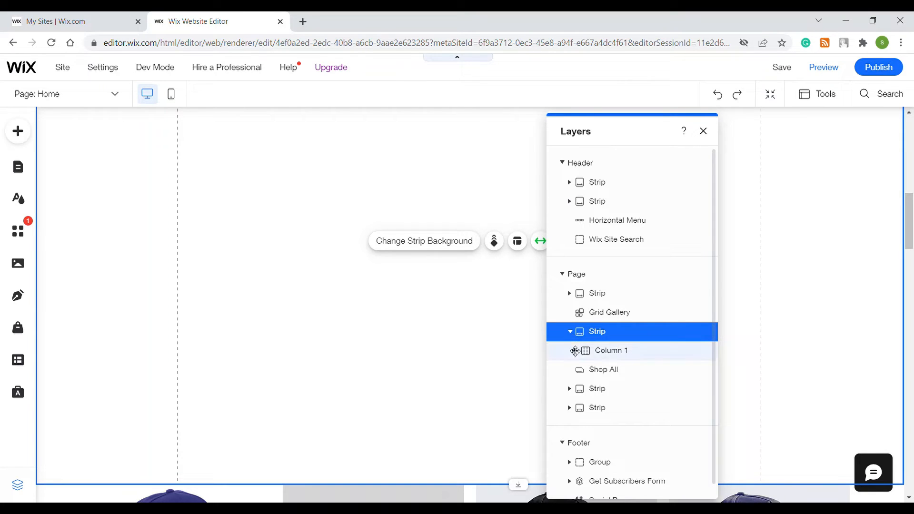
pyautogui.click(575, 351)
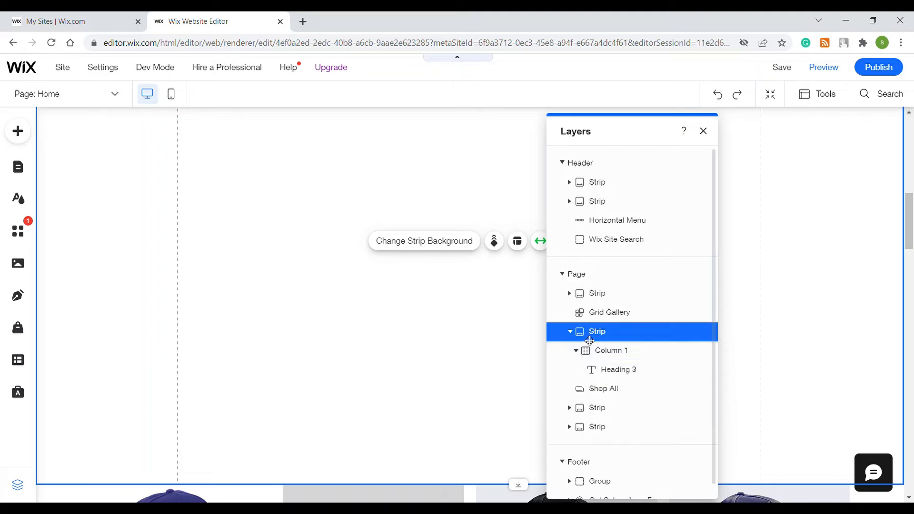
pyautogui.click(651, 371)
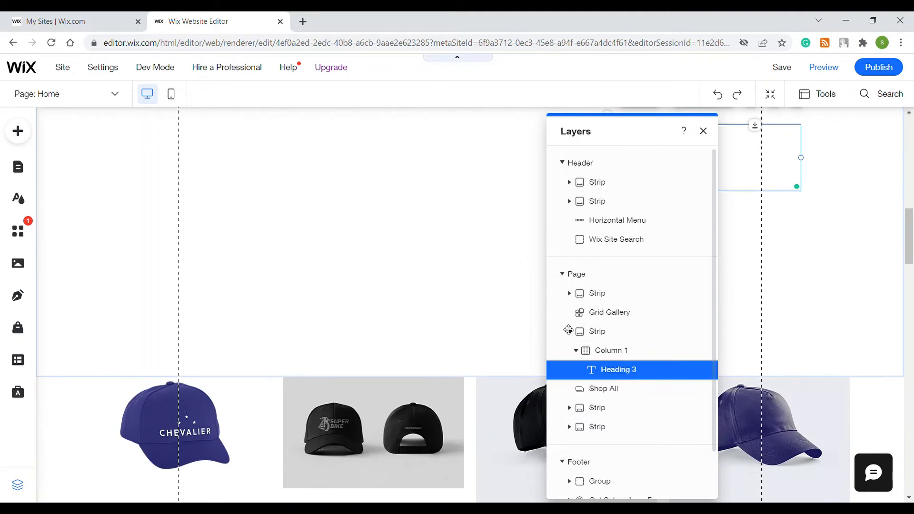
# Uncover the Heading 3 text and set its color to the near-black theme shade
pyautogui.moveTo(614, 148); pyautogui.dragTo(375, 157)
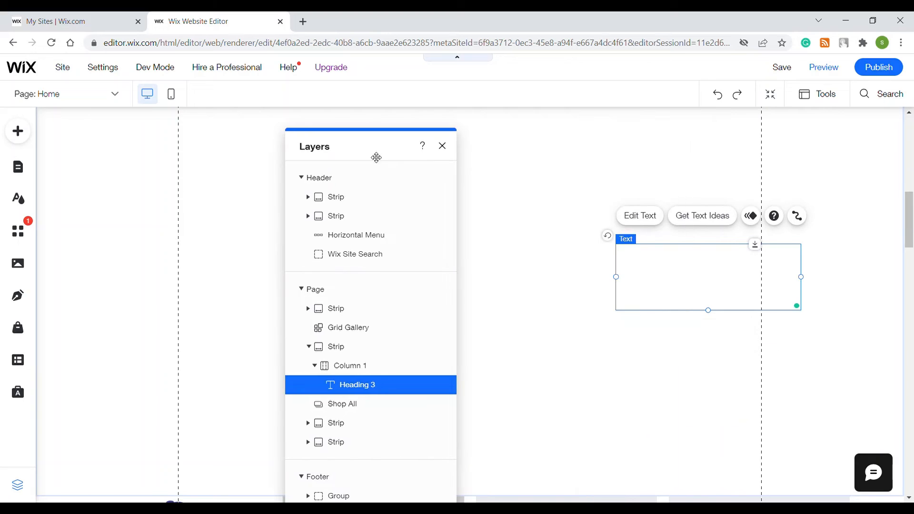
pyautogui.doubleClick(701, 275)
pyautogui.click(529, 328)
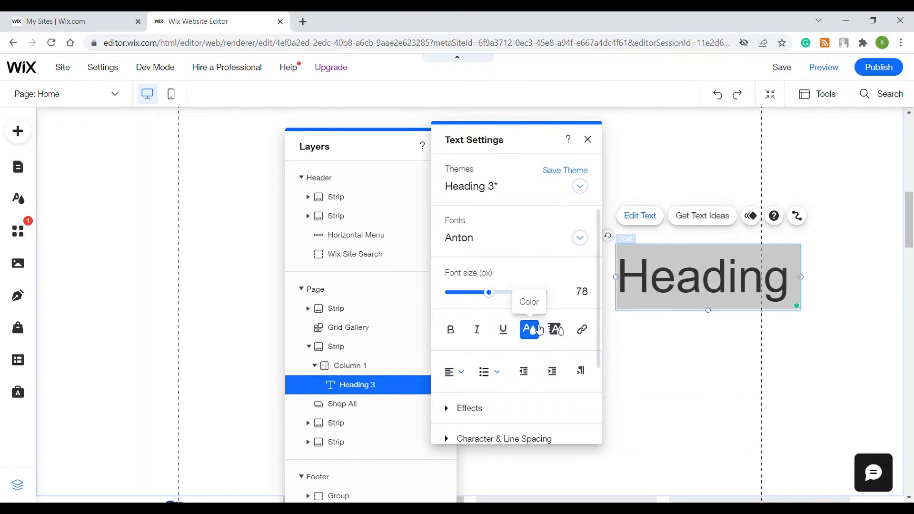
pyautogui.click(552, 179)
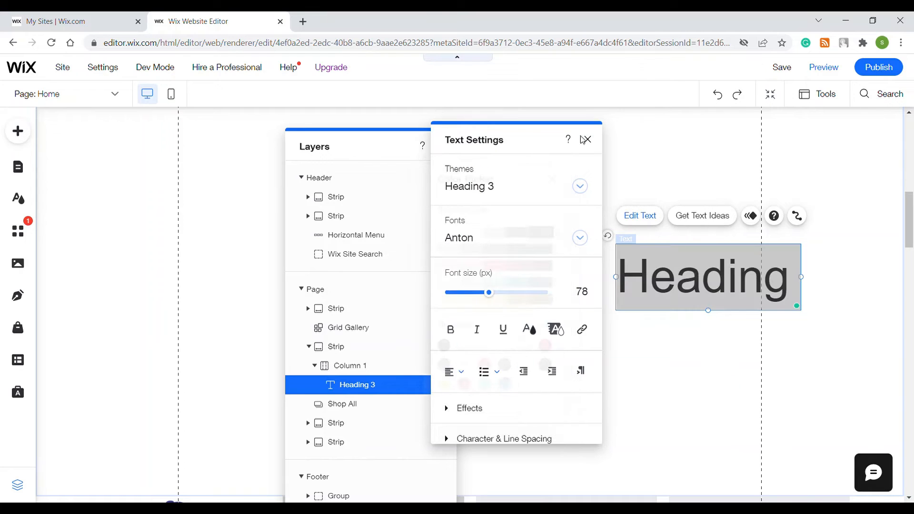
pyautogui.click(657, 176)
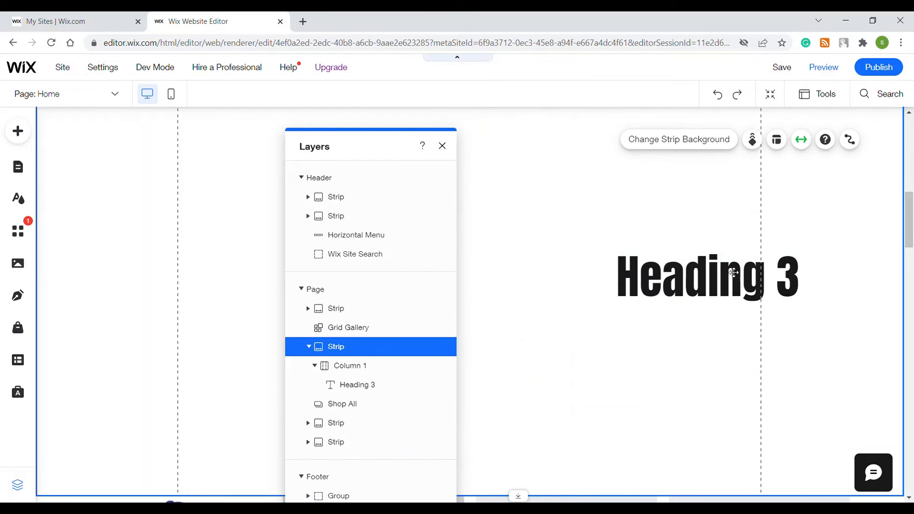
# Close the Layers list and delete the Heading 3 text from the strip
pyautogui.click(442, 145)
pyautogui.moveTo(611, 266); pyautogui.dragTo(175, 225)
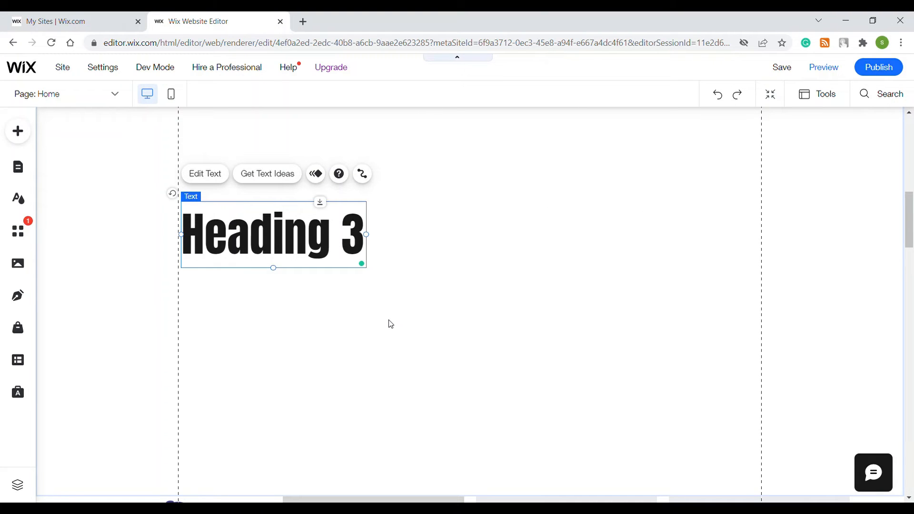
pyautogui.press('Delete')
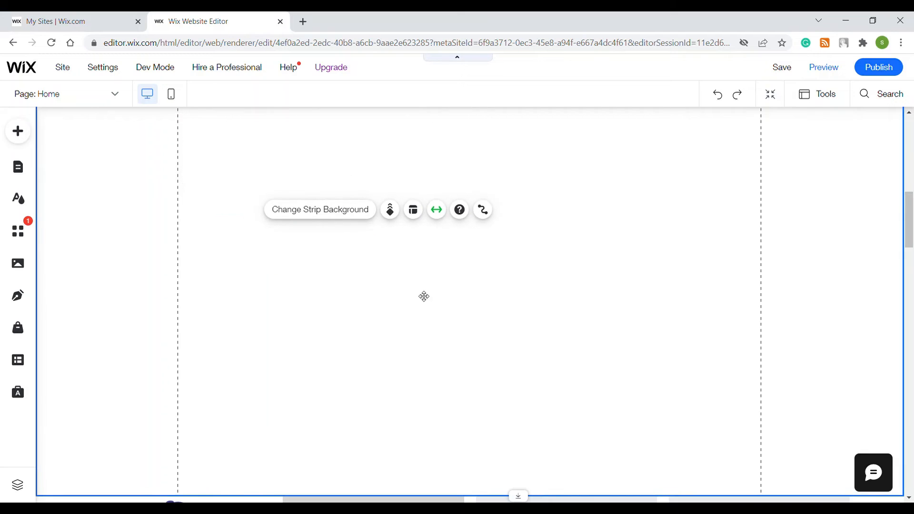
# Insert the motorcycle photo from the uploaded site files onto the page
pyautogui.click(18, 130)
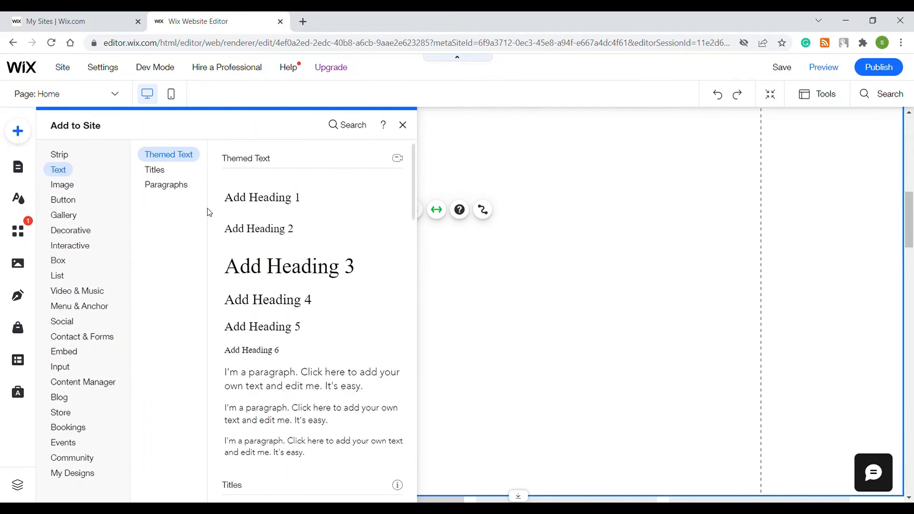
pyautogui.click(69, 187)
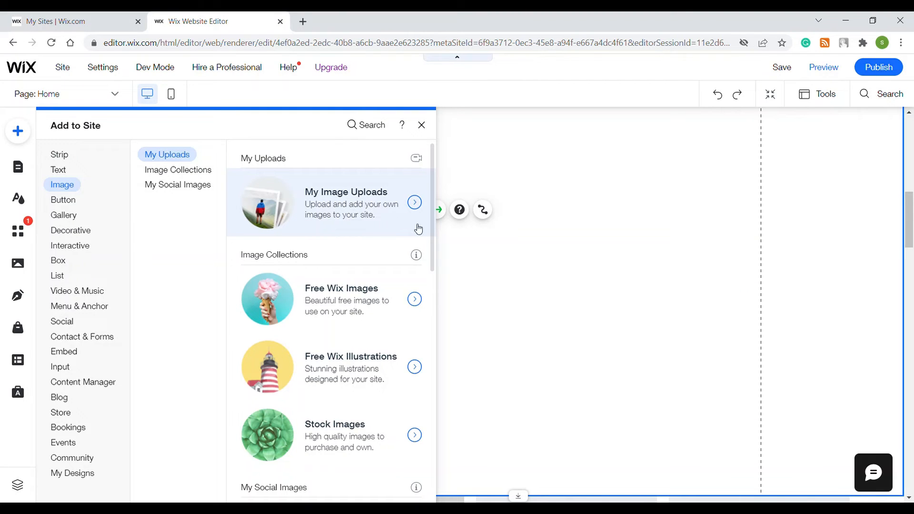
pyautogui.click(309, 205)
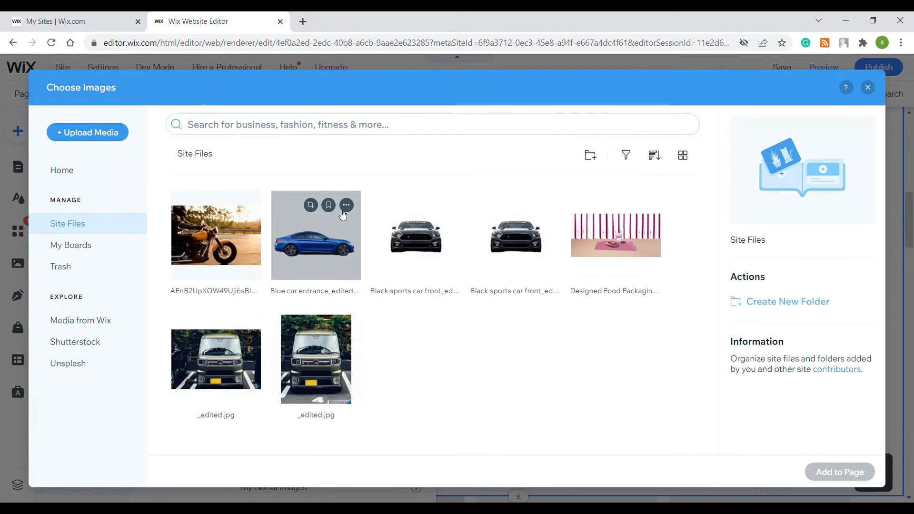
pyautogui.click(219, 244)
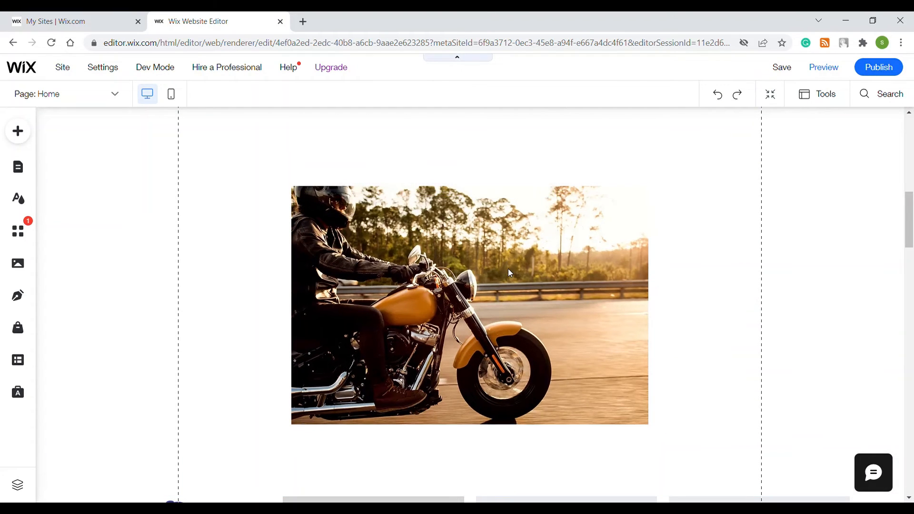
# Send the motorcycle image to the back of the page's stacking order
pyautogui.click(507, 268)
pyautogui.rightClick(454, 215)
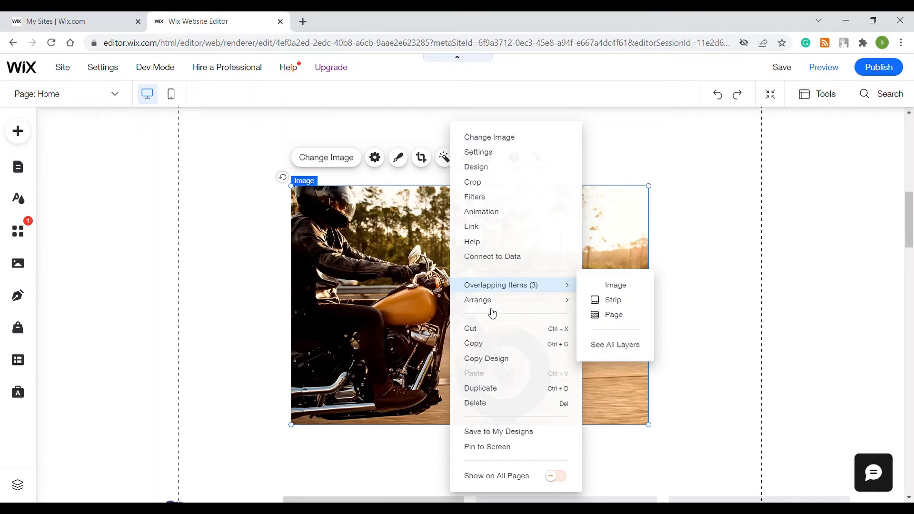
pyautogui.moveTo(498, 304)
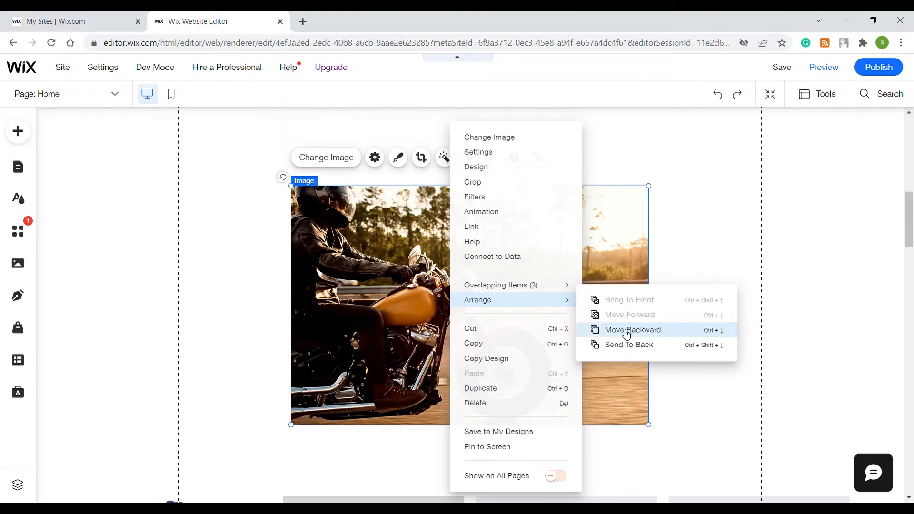
pyautogui.click(629, 344)
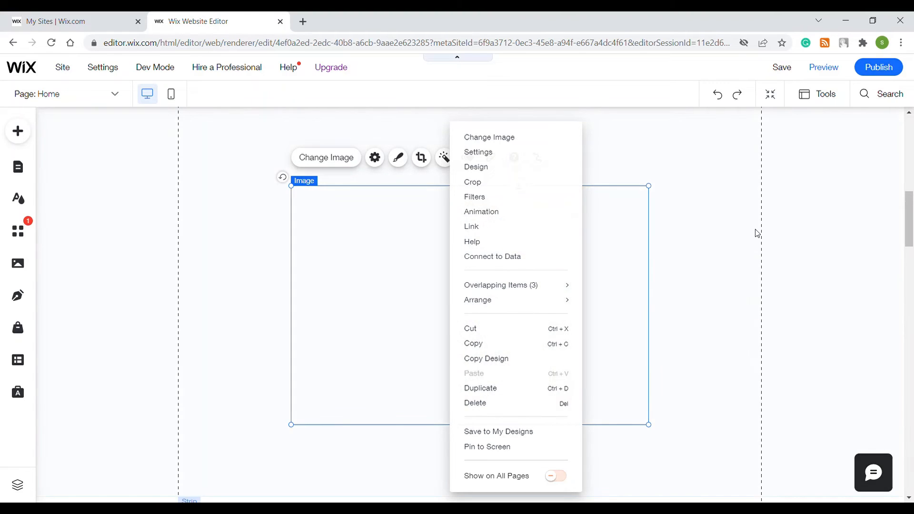
pyautogui.click(757, 232)
pyautogui.click(390, 223)
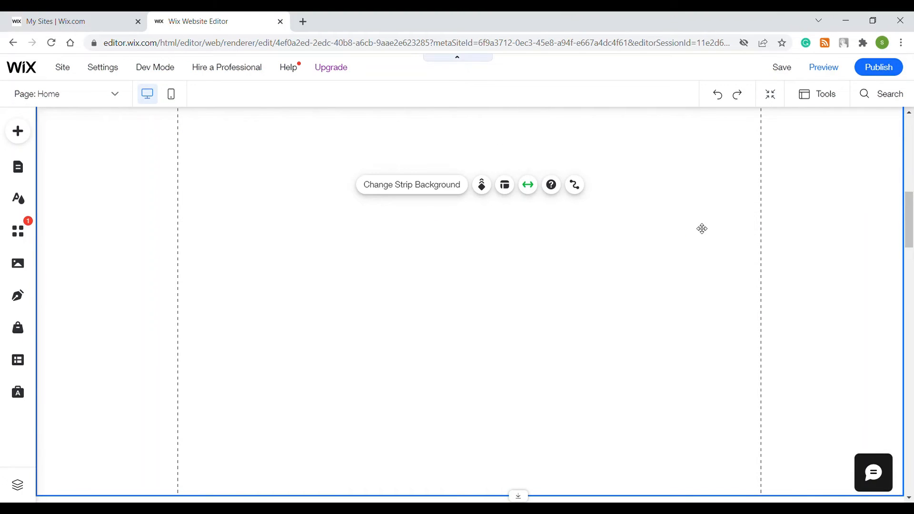
# Display the Layers list and expand the strip below Grid Gallery to inspect its contents
pyautogui.click(816, 100)
pyautogui.click(809, 152)
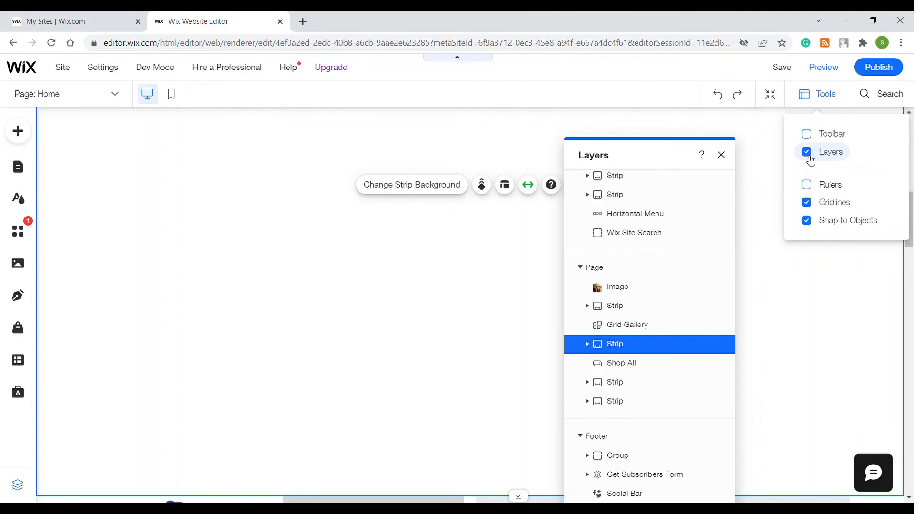
pyautogui.click(588, 344)
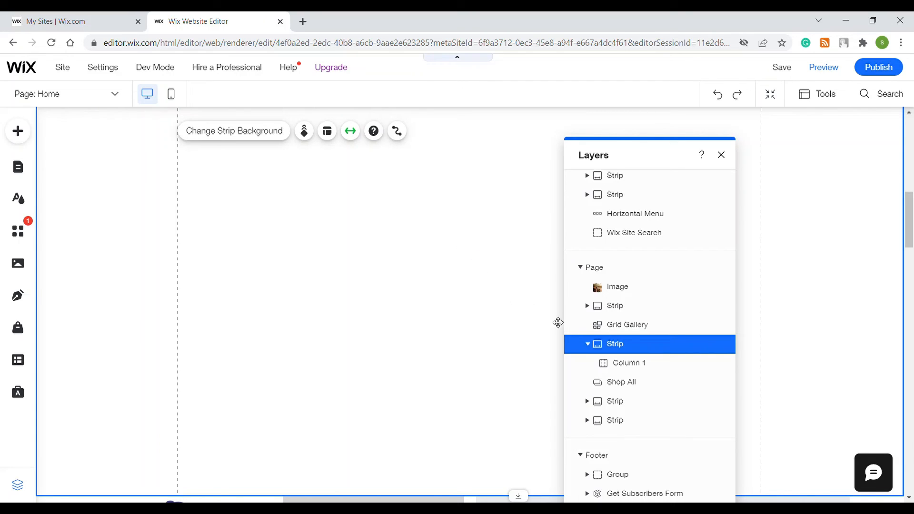
# Reorder the hidden motorcycle image one place down in the Layers list, below the first page strip, and bring it to the front
pyautogui.click(637, 294)
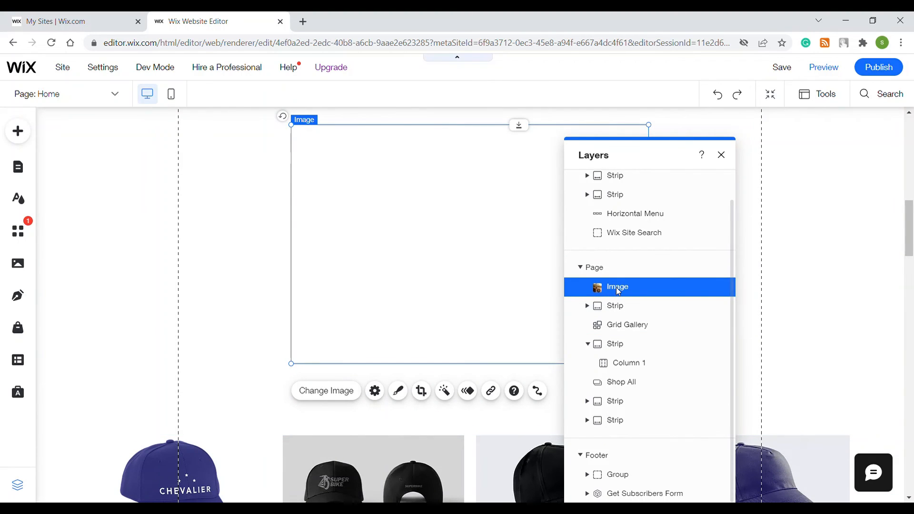
pyautogui.moveTo(609, 295)
pyautogui.mouseDown()
pyautogui.moveTo(615, 325)
pyautogui.moveTo(618, 306)
pyautogui.mouseUp()
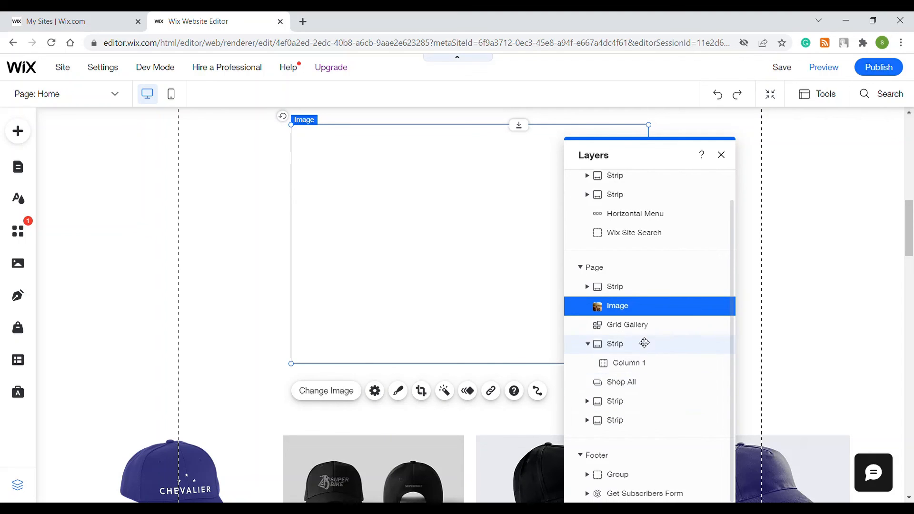
pyautogui.rightClick(467, 202)
pyautogui.moveTo(520, 300)
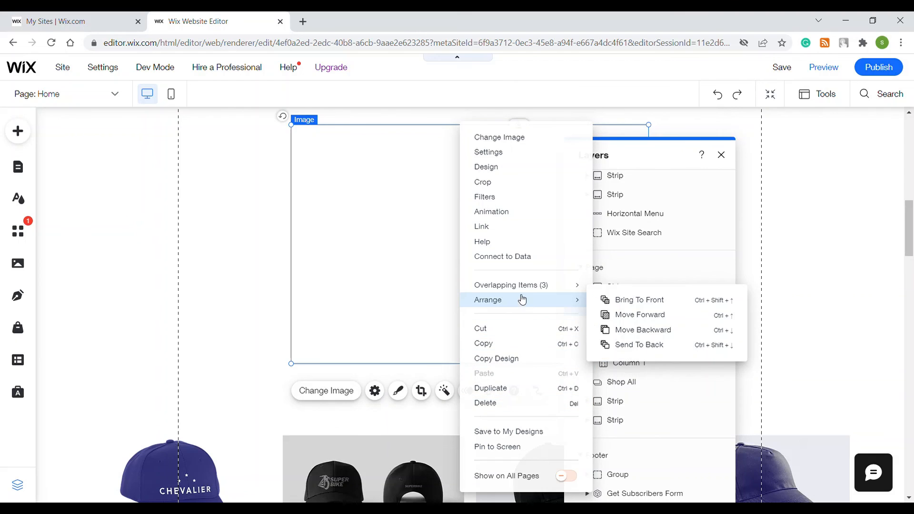
pyautogui.click(666, 300)
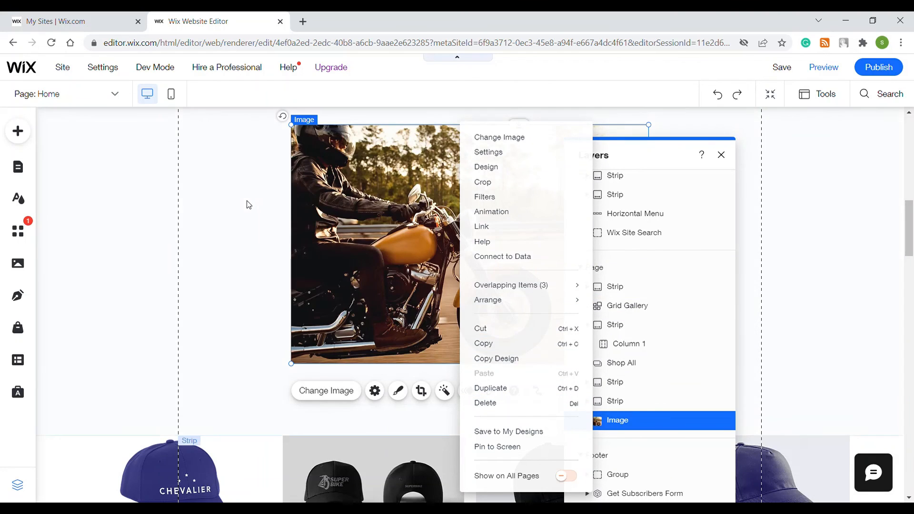
pyautogui.click(241, 252)
# Close the Layers list and select the strip behind the motorcycle image
pyautogui.moveTo(713, 157); pyautogui.dragTo(817, 161)
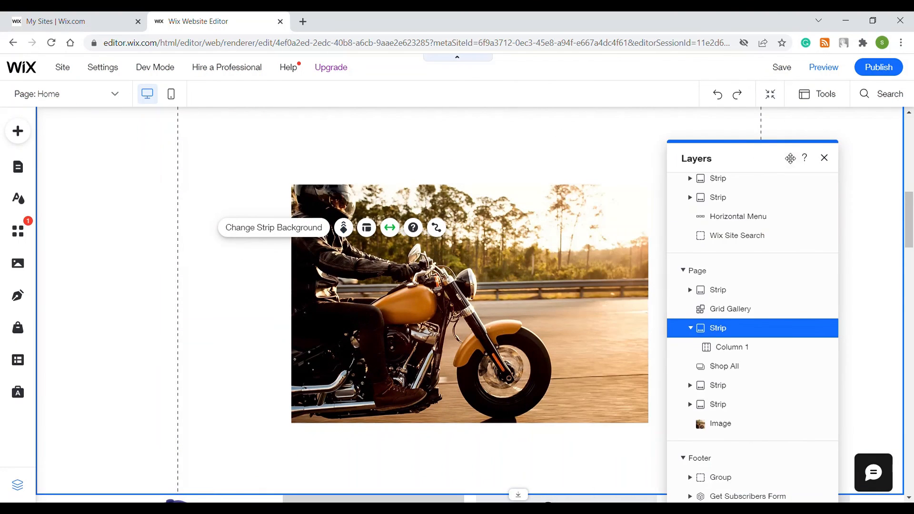
pyautogui.click(825, 158)
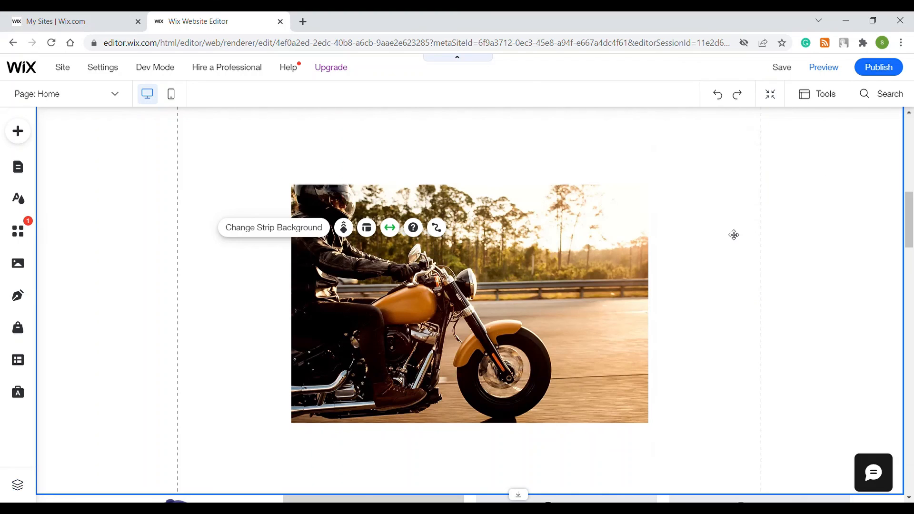
pyautogui.click(732, 235)
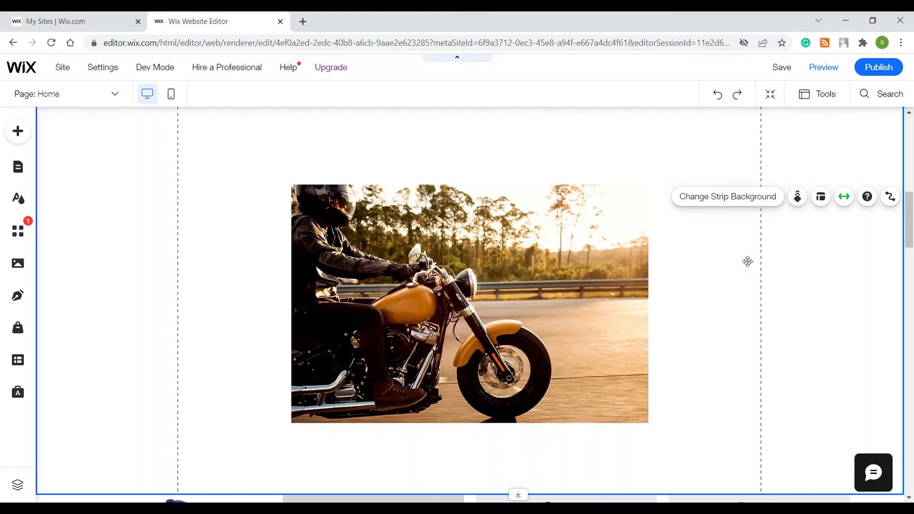